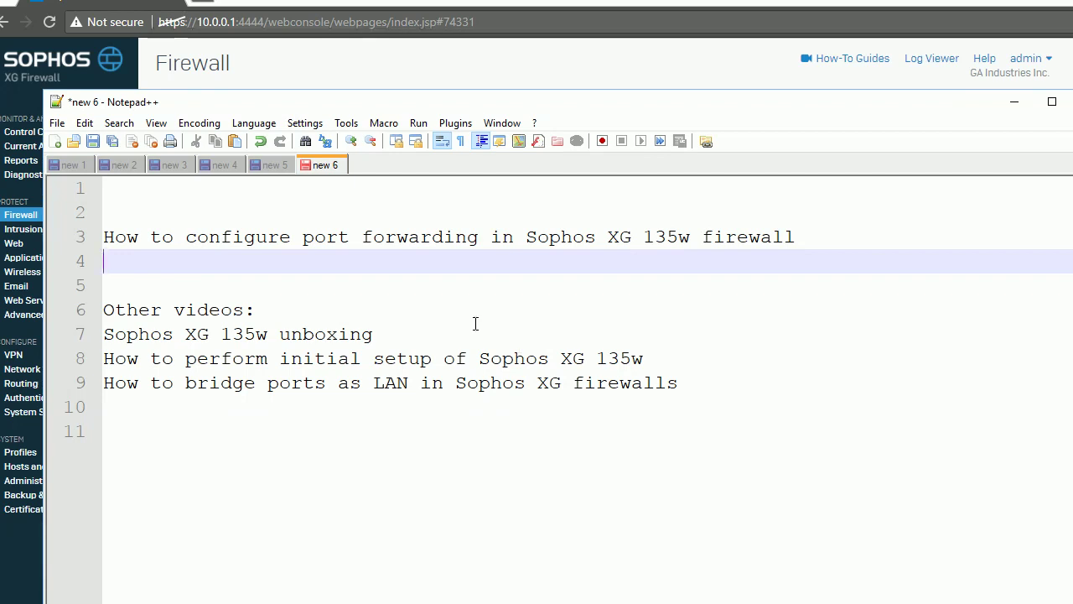
Bring the Sophos Firewall page forward and reload it to refresh the default policy counters.
left_click(347, 71)
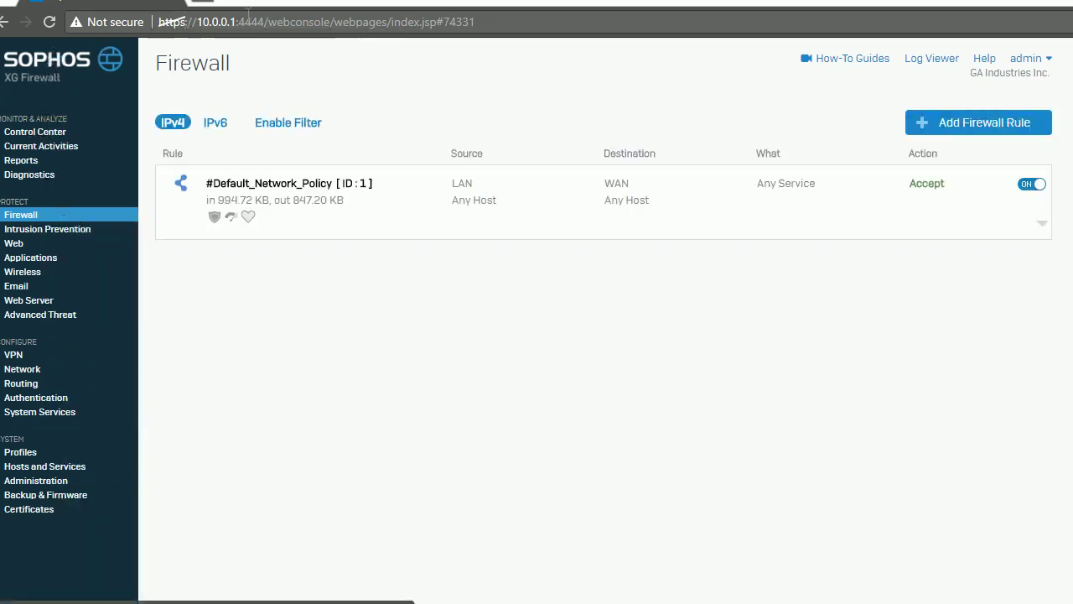
left_click(241, 21)
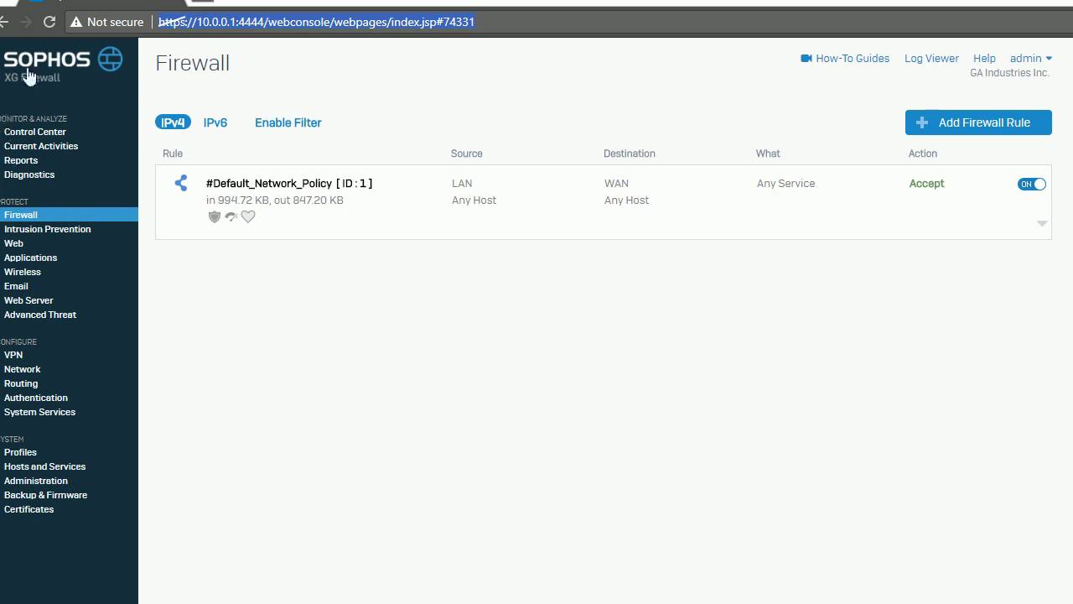
left_click(29, 216)
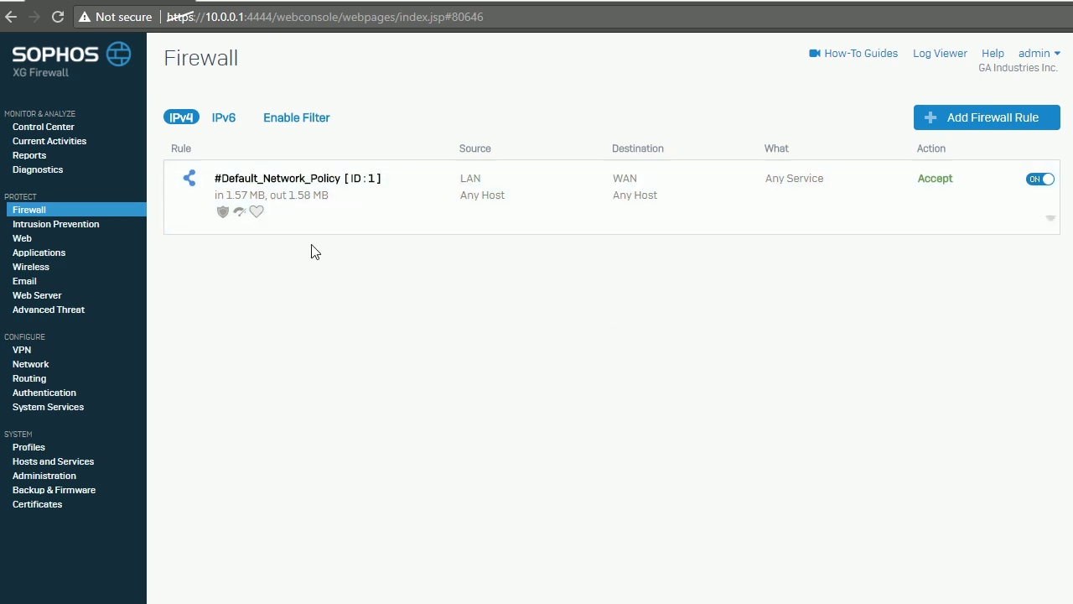
left_click(333, 355)
Begin a new Business Application Rule and open its Application Template list.
left_click(971, 119)
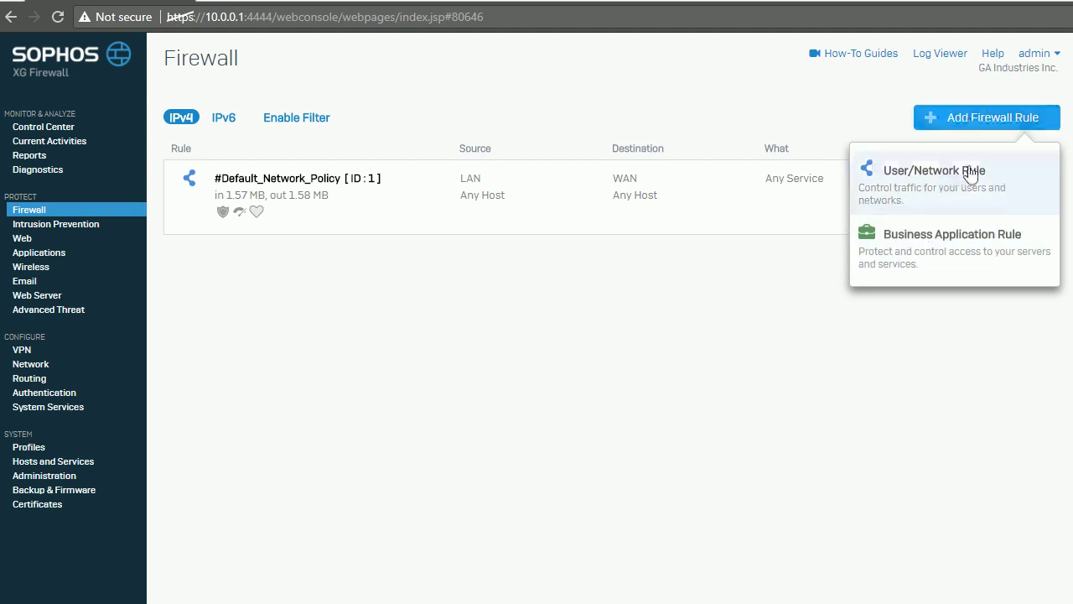
left_click(939, 250)
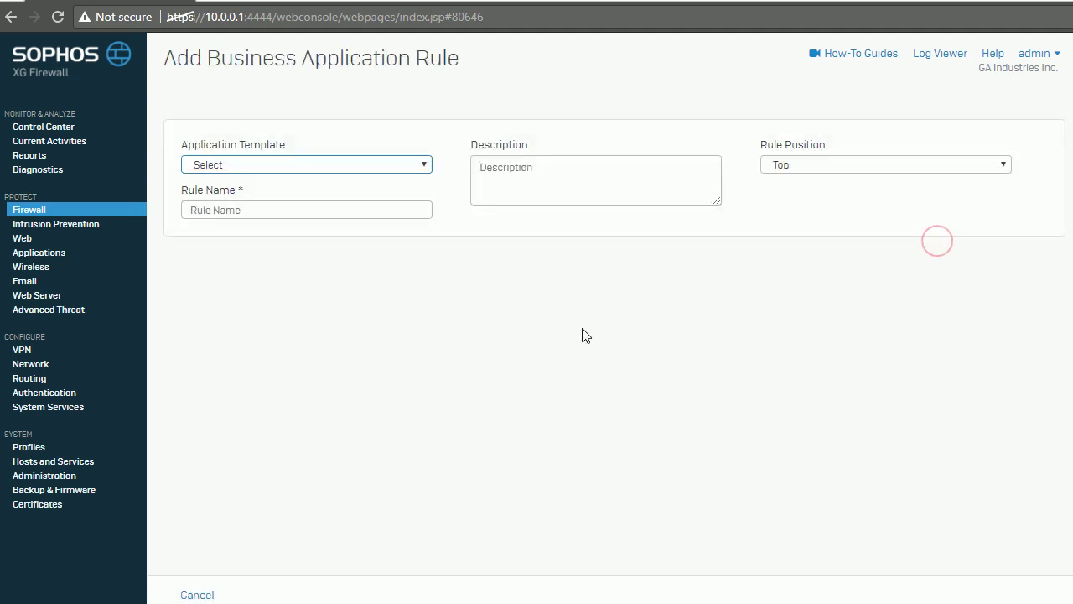
left_click(396, 171)
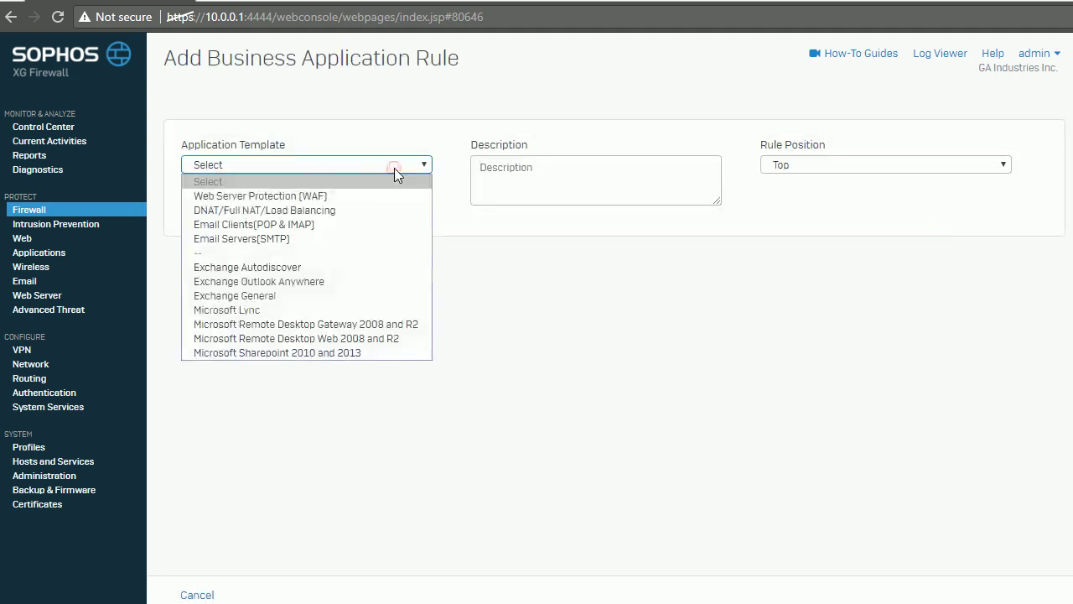
Choose DNAT/Full NAT/Load Balancing as the application template.
left_click(269, 217)
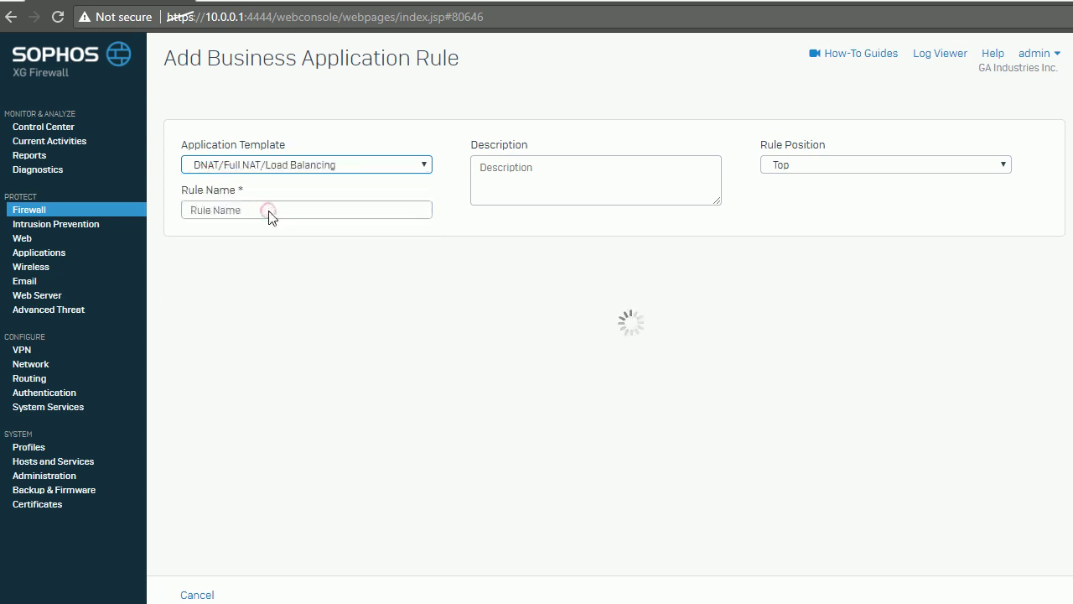
left_click(327, 165)
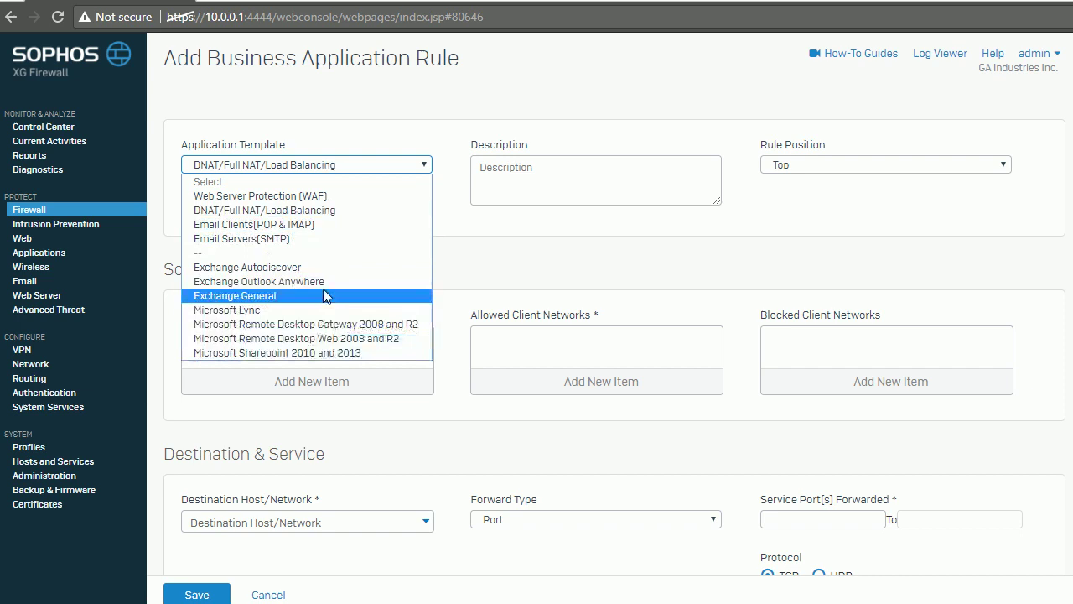
left_click(270, 210)
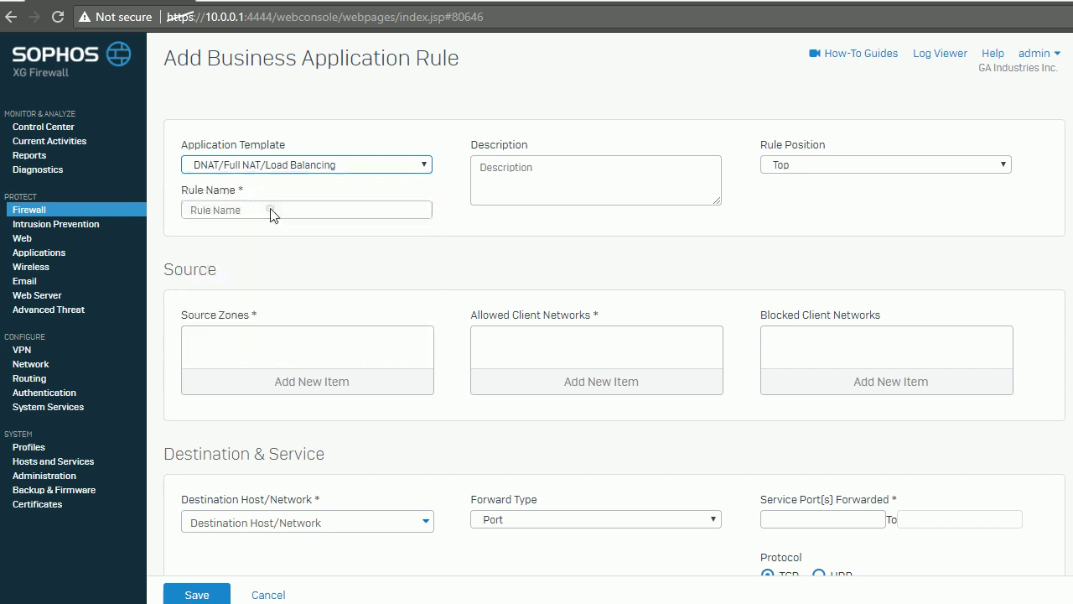
Name the rule sl-www-publish.
left_click(307, 208)
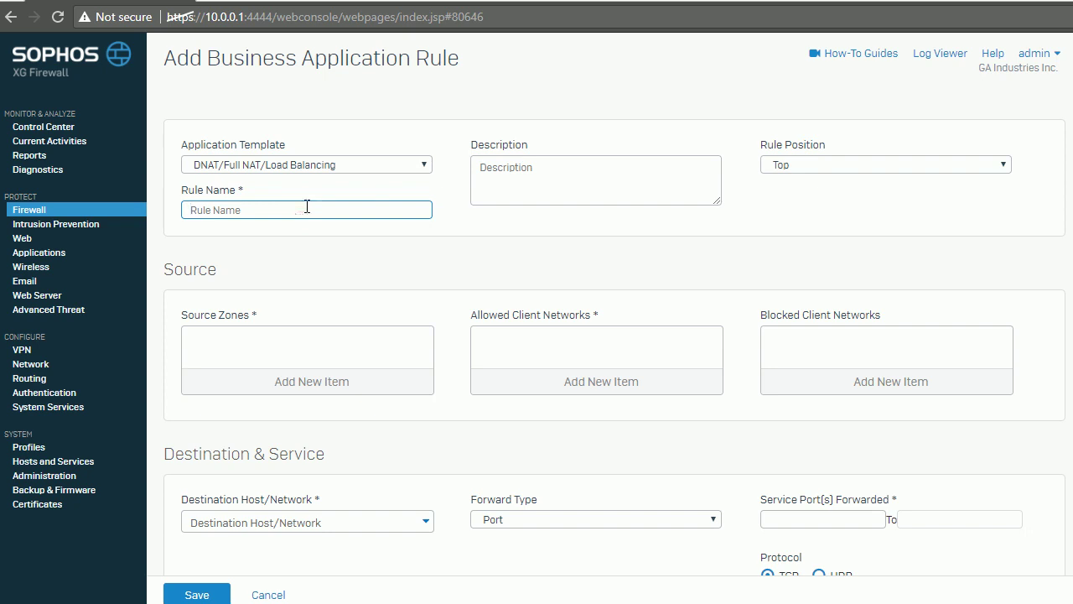
type("sl-www-publish")
key("Tab")
key("Tab")
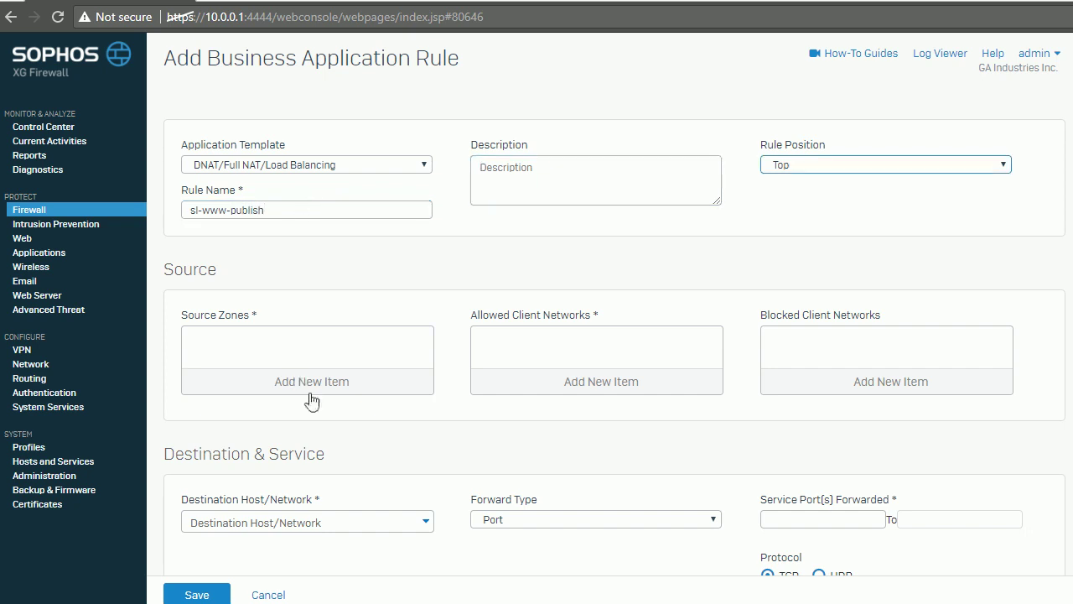
Set Source Zones to Any.
left_click(301, 353)
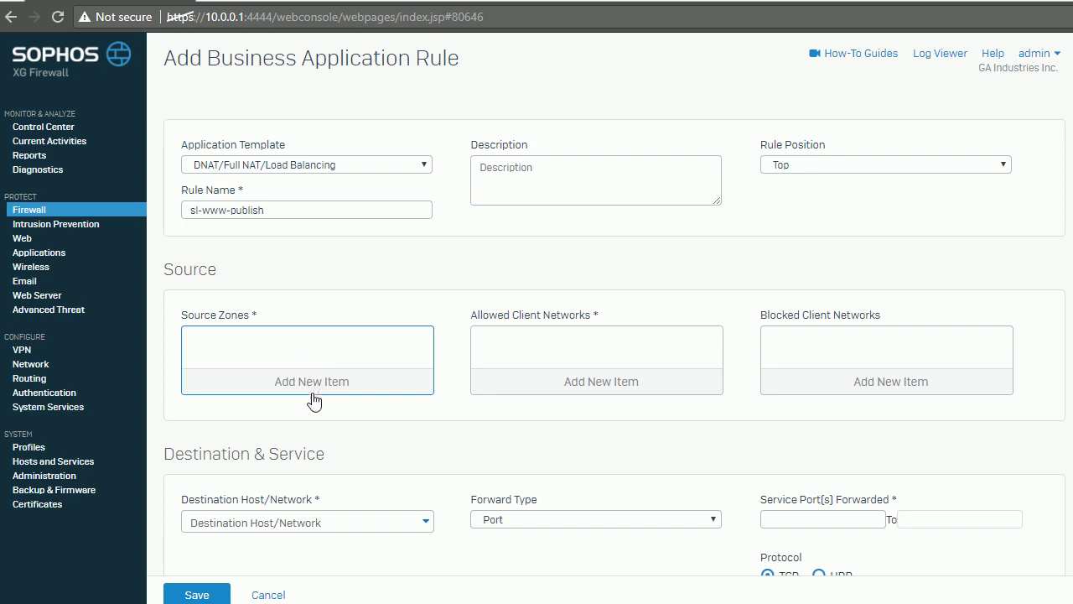
left_click(285, 341)
left_click(316, 373)
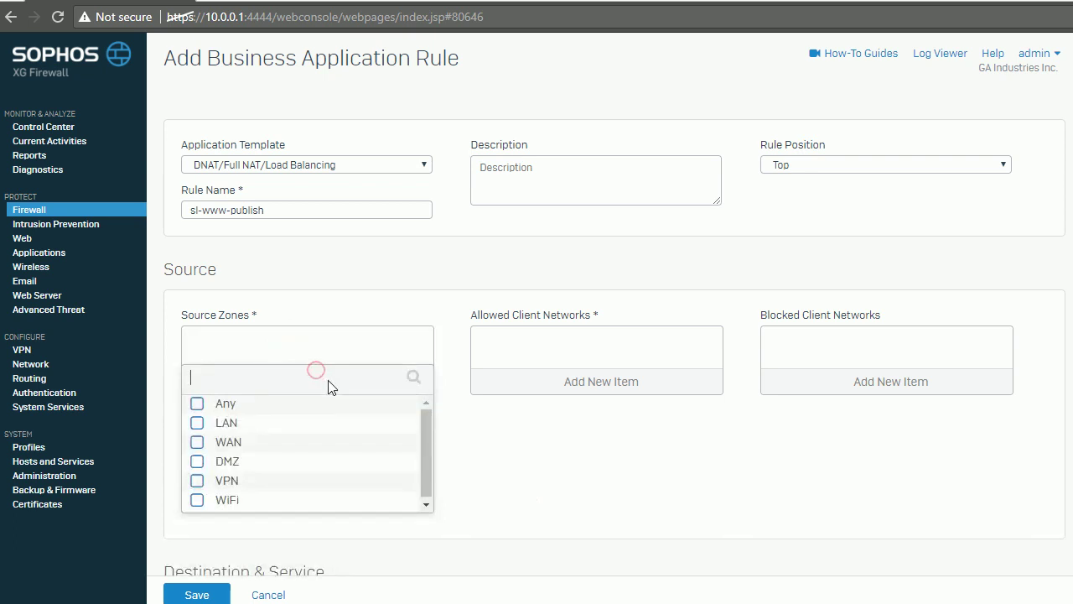
left_click(196, 403)
left_click(337, 528)
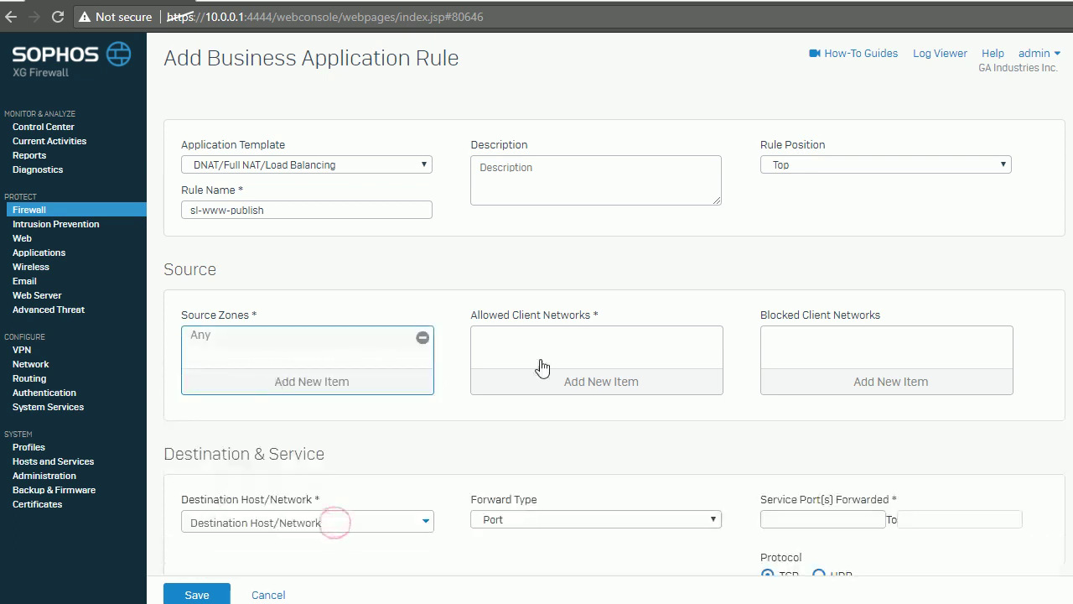
Set Allowed Client Networks to Any.
left_click(631, 387)
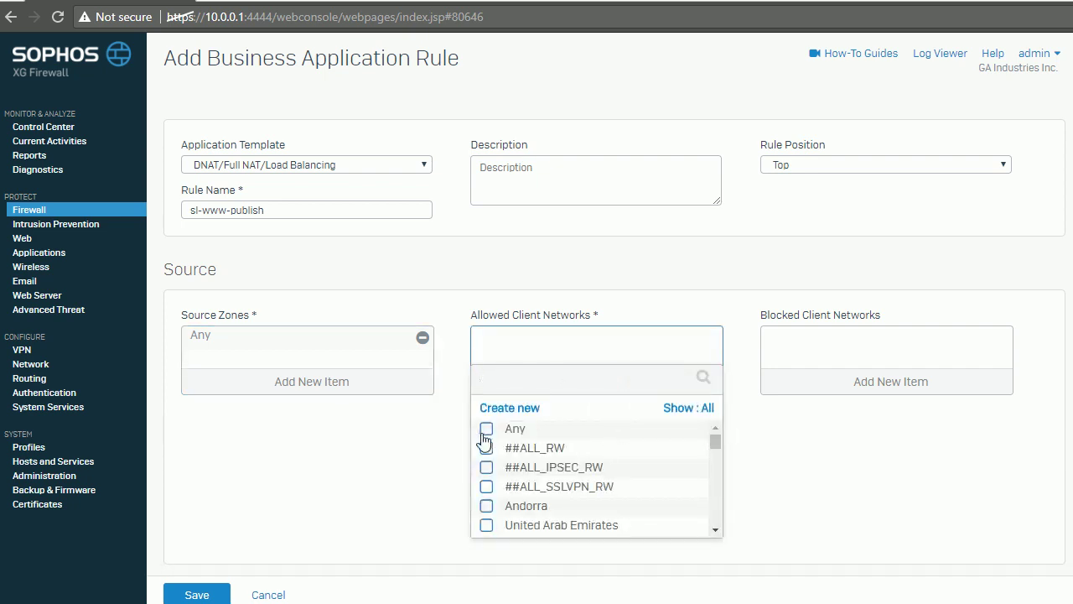
left_click(487, 429)
left_click(617, 549)
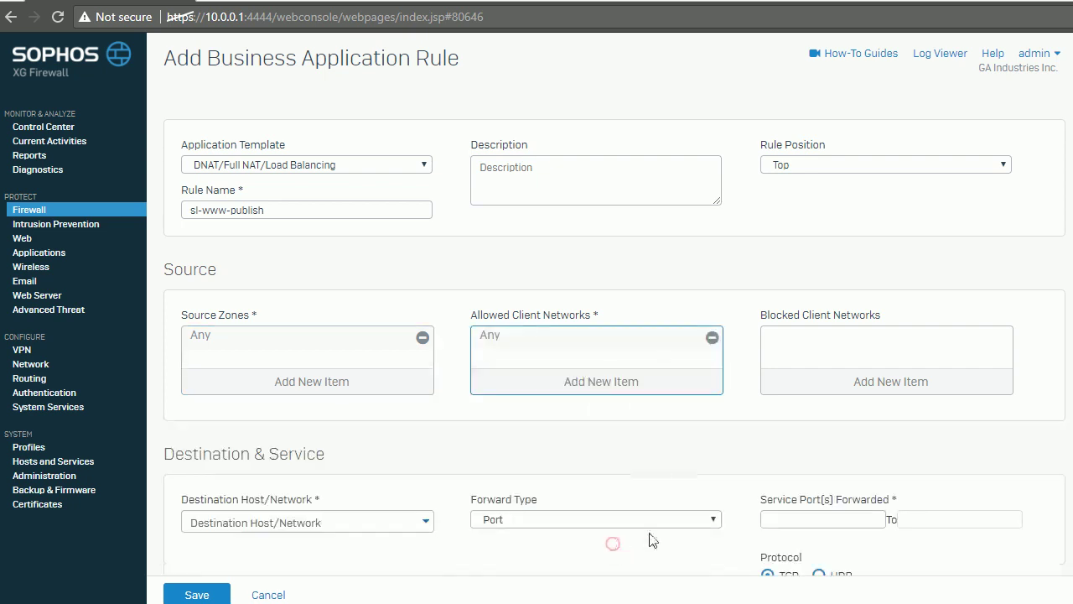
left_click(867, 353)
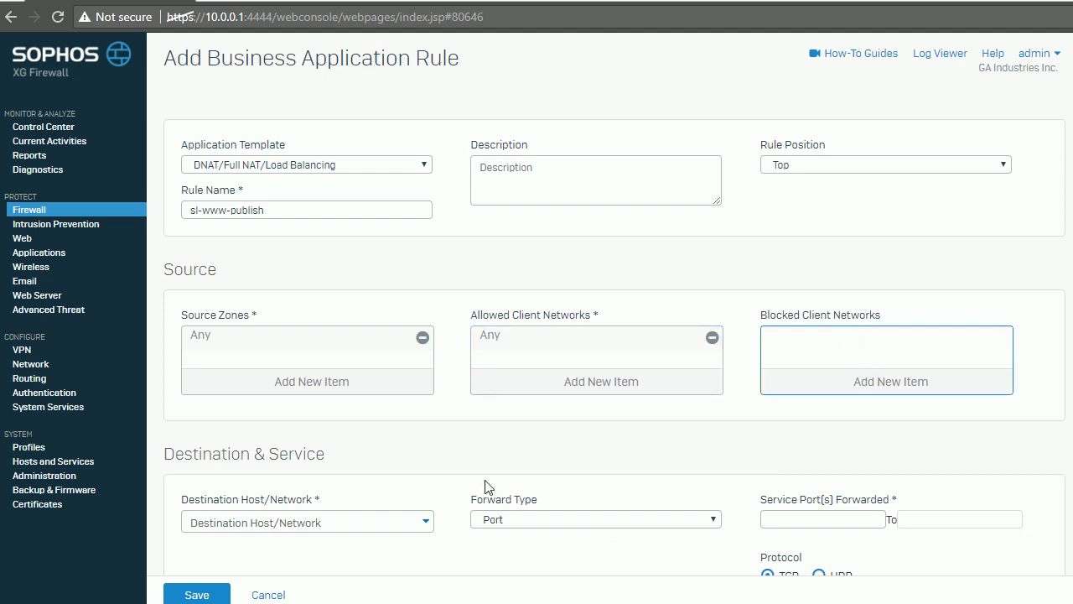
scroll(426, 486, "down", 2)
Set the destination to #Port2-192.168.11.149, keeping Port as the forward type.
left_click(350, 359)
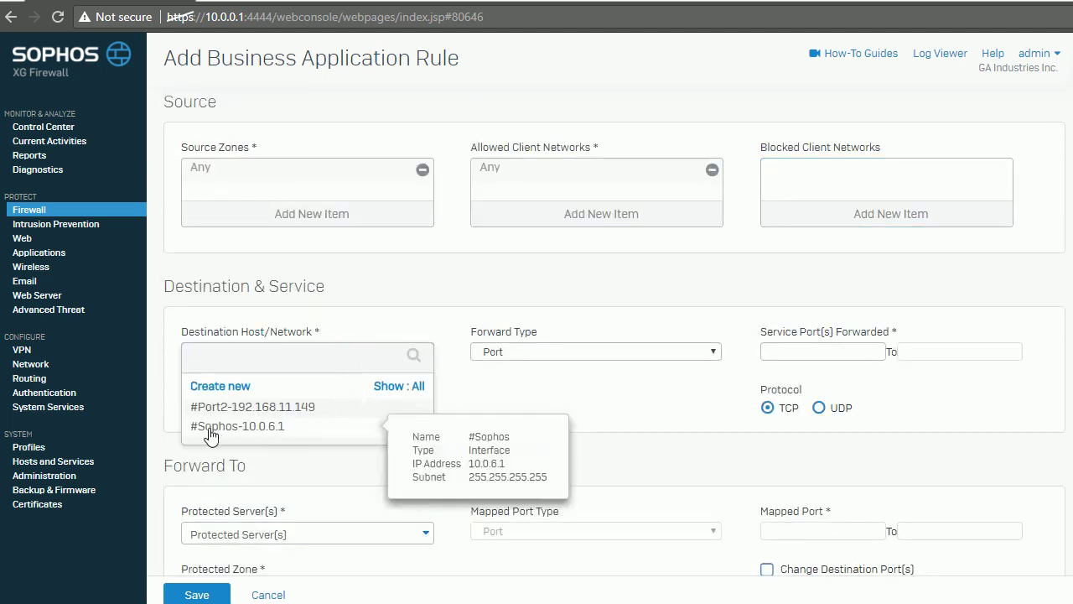
mouse_move(248, 438)
left_click(240, 406)
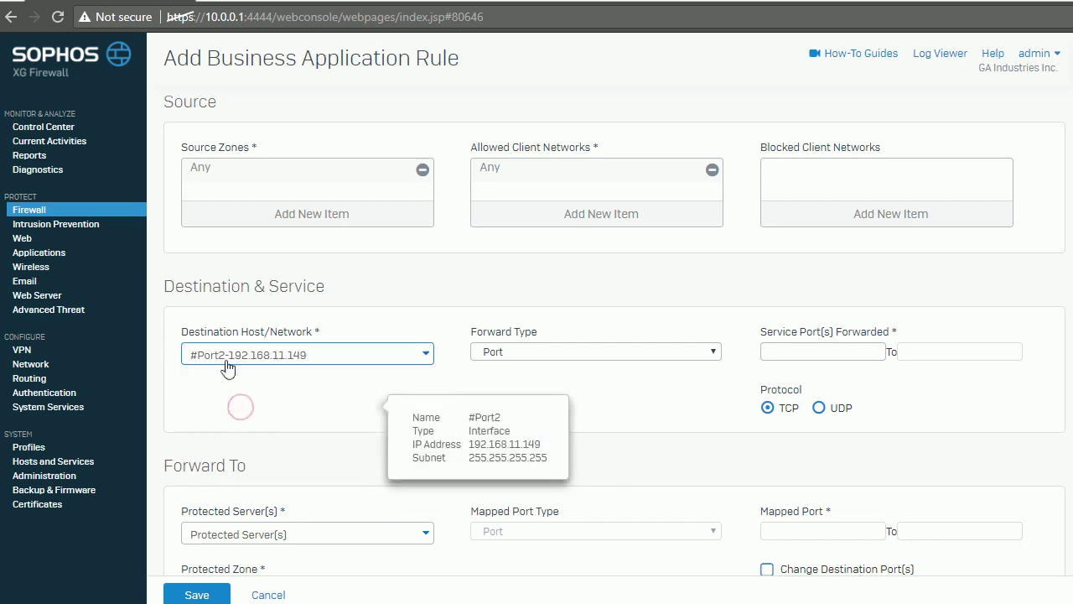
left_click(587, 354)
left_click(587, 354)
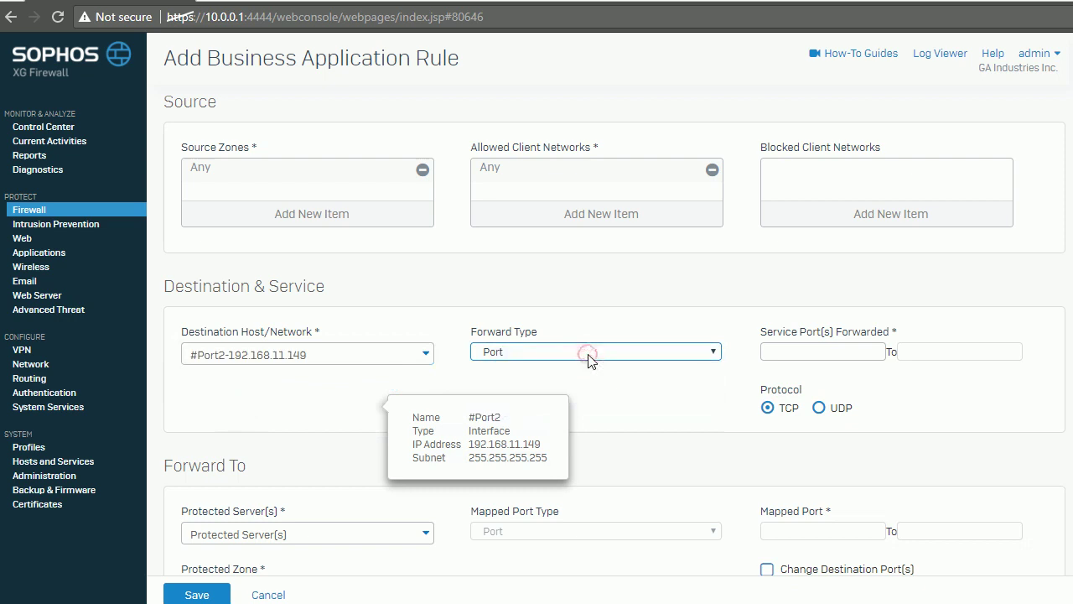
Enter 80 as the forwarded TCP service port.
left_click(801, 353)
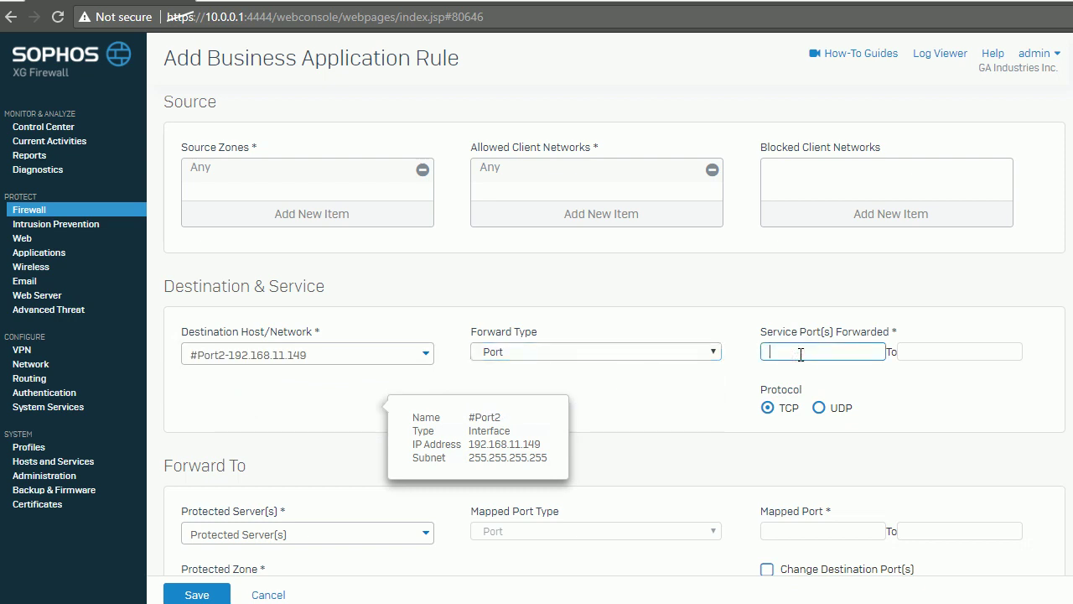
type("80")
key("Tab")
left_click(930, 350)
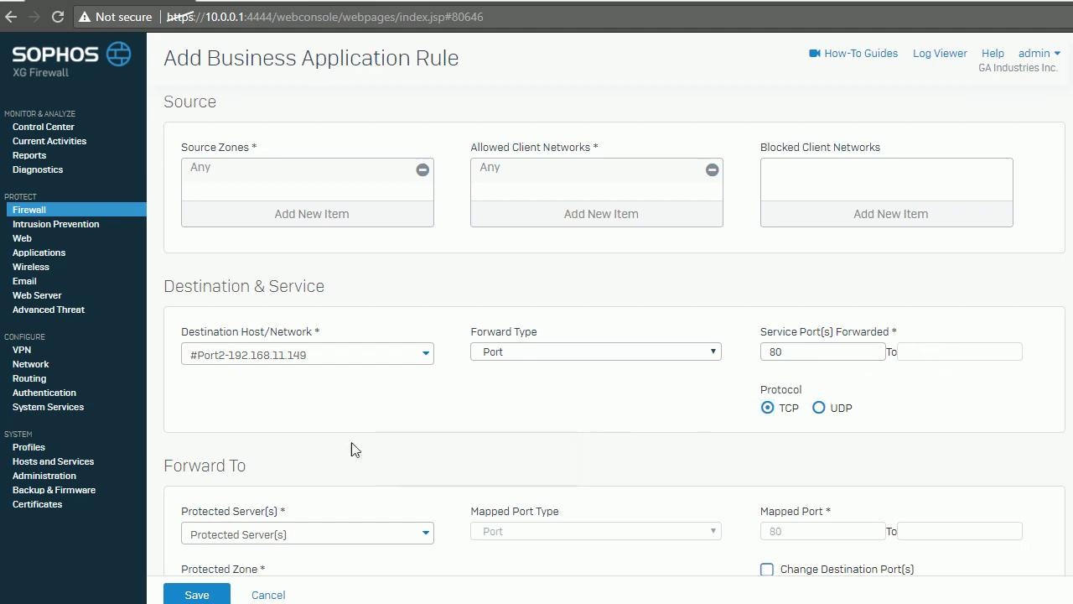
left_click(333, 431)
scroll(576, 426, "down", 1)
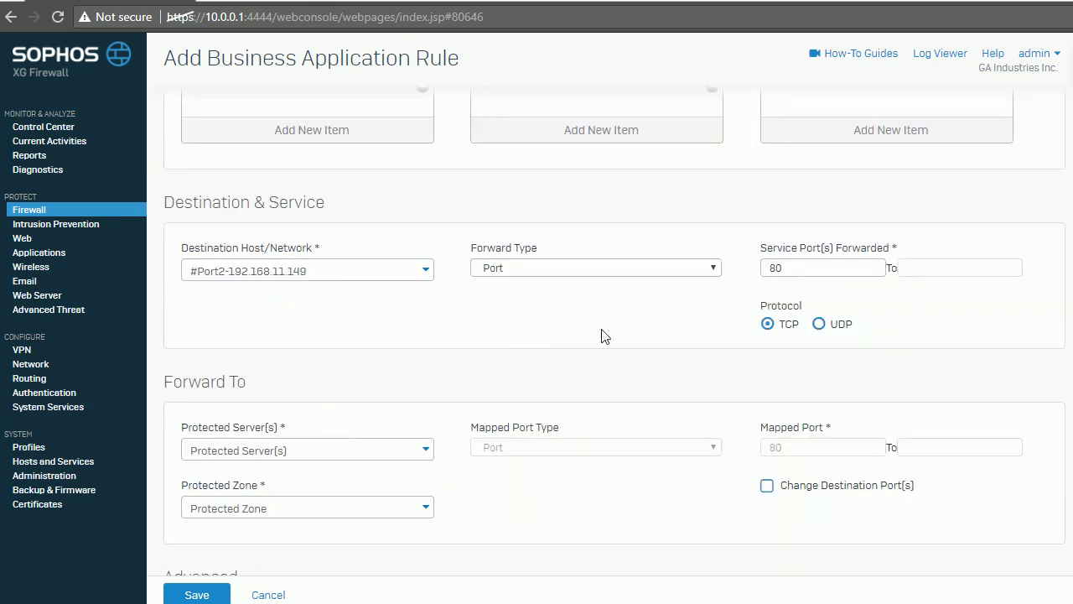
left_click(912, 269)
Switch Forward Type to Port List with ports 80,443, leaving Protected Server(s) unset.
left_click(655, 267)
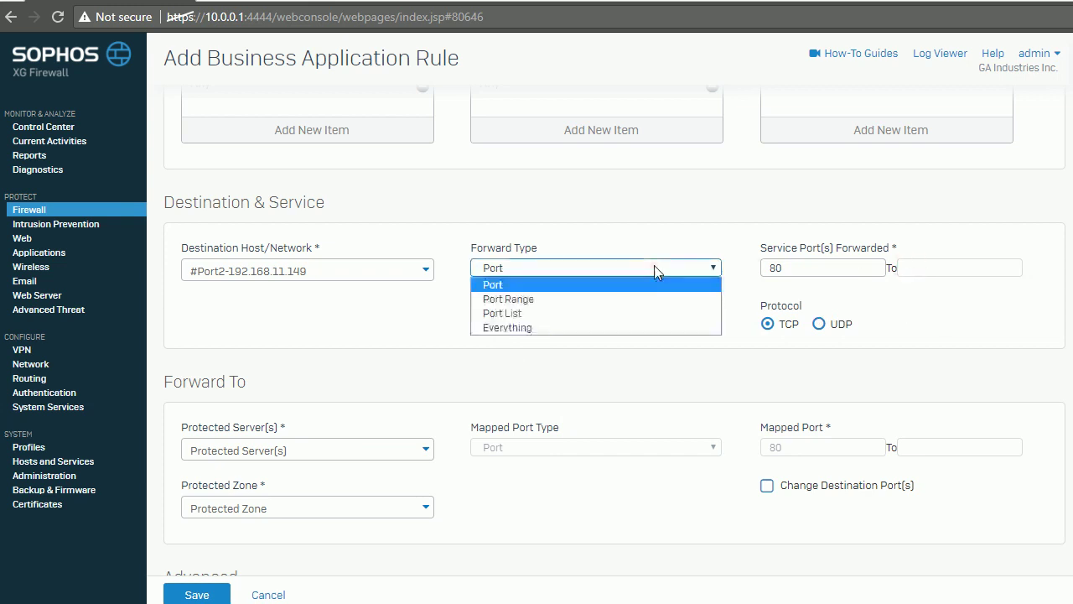
left_click(544, 313)
left_click(807, 270)
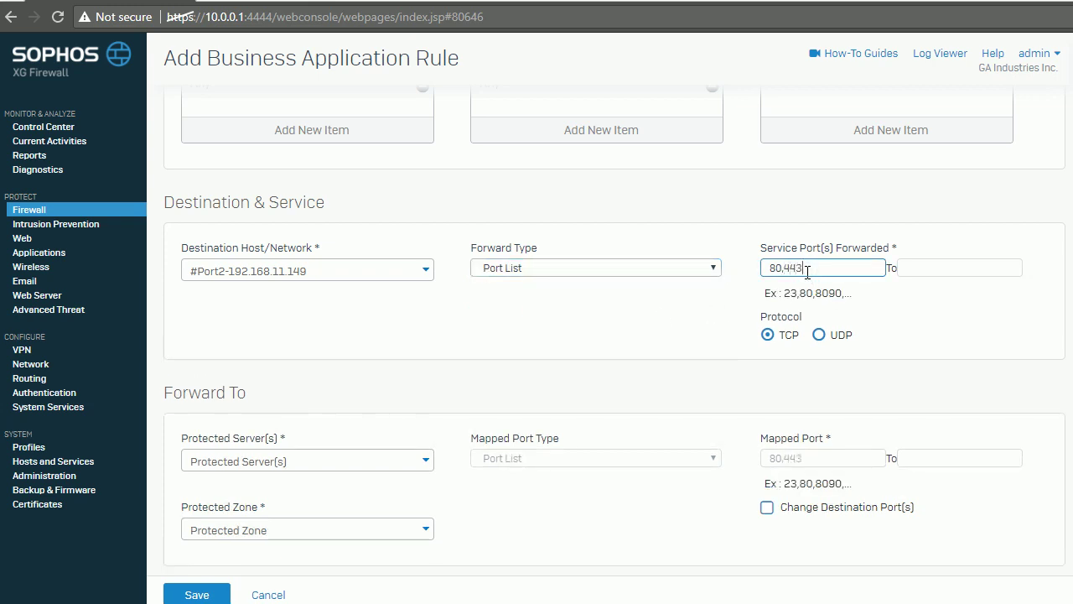
type(",443")
key("Tab")
scroll(485, 399, "down", 1)
left_click(344, 379)
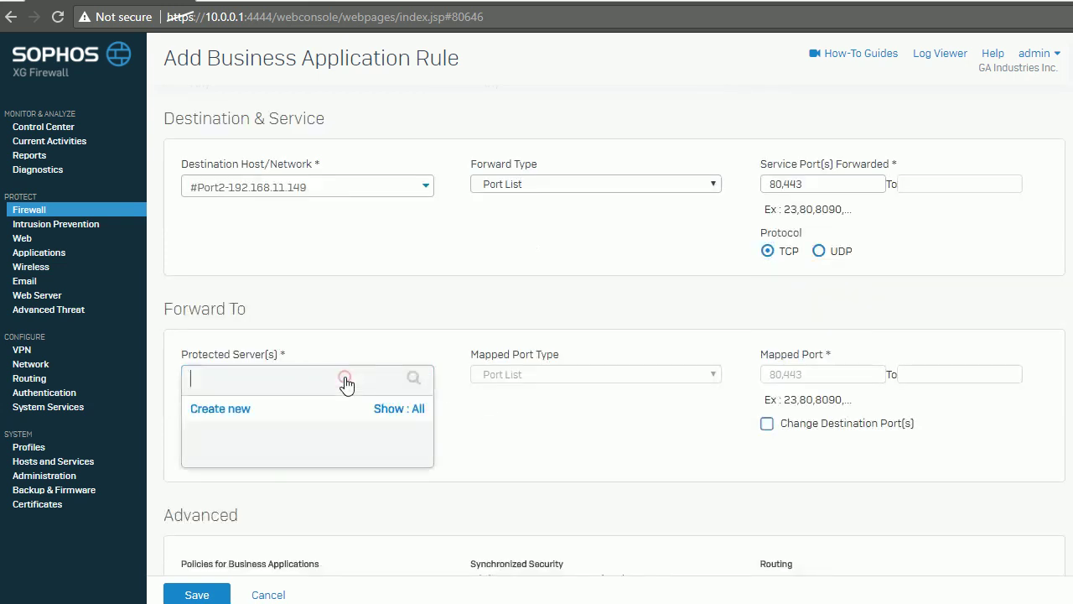
left_click(333, 335)
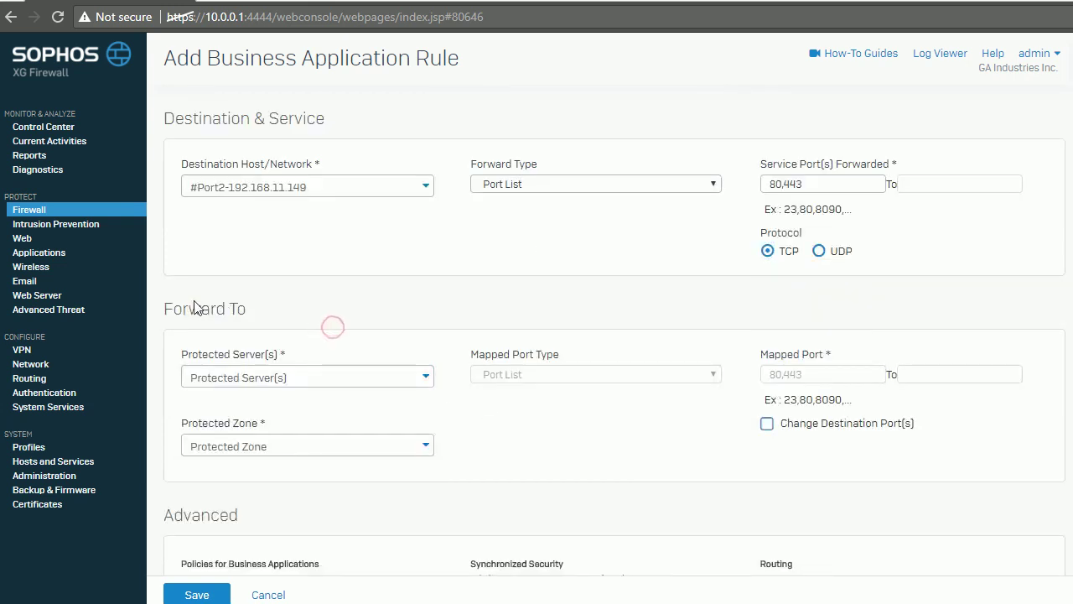
scroll(445, 343, "up", 3)
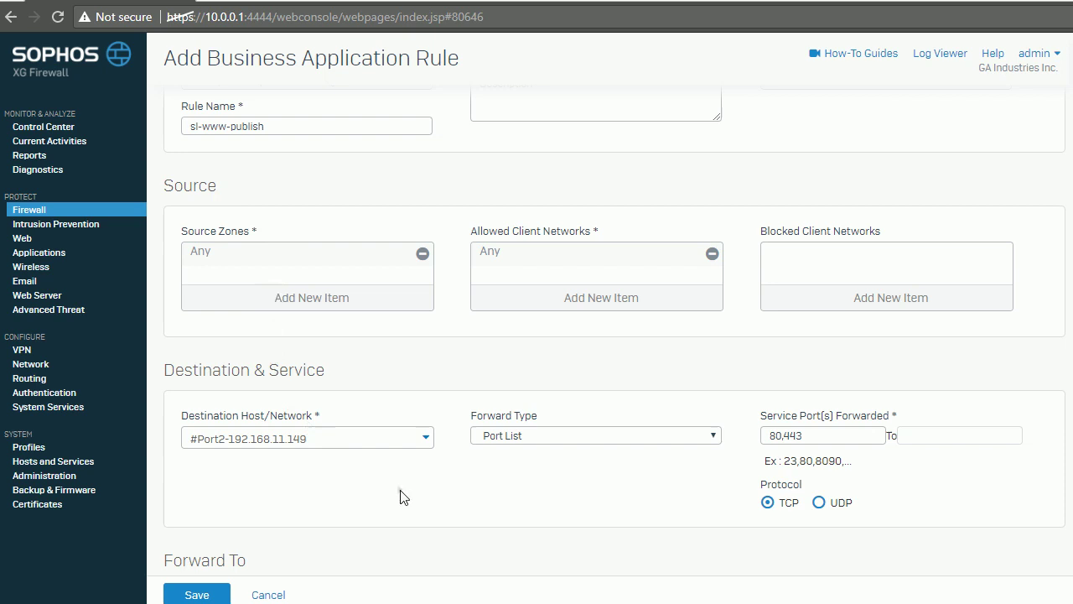
scroll(402, 495, "down", 1)
mouse_move(251, 364)
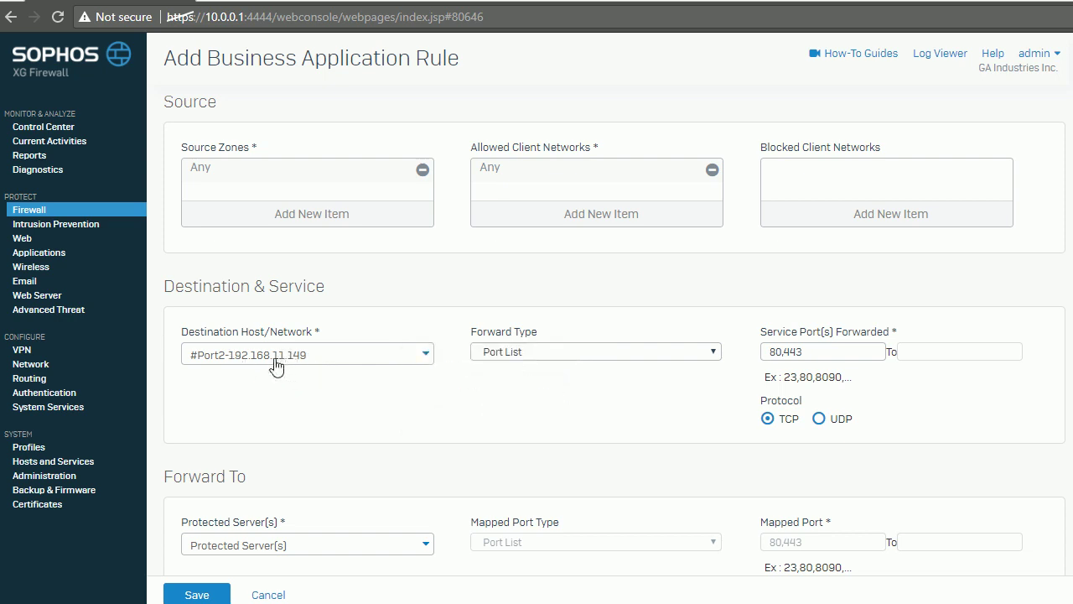
left_click(322, 398)
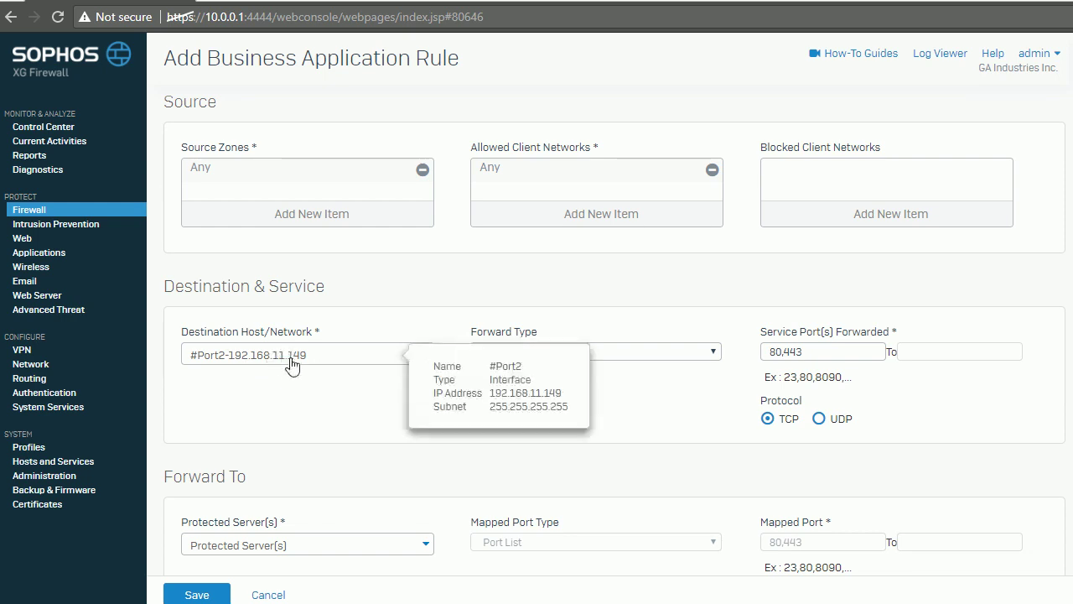
left_click(298, 405)
scroll(350, 439, "down", 1)
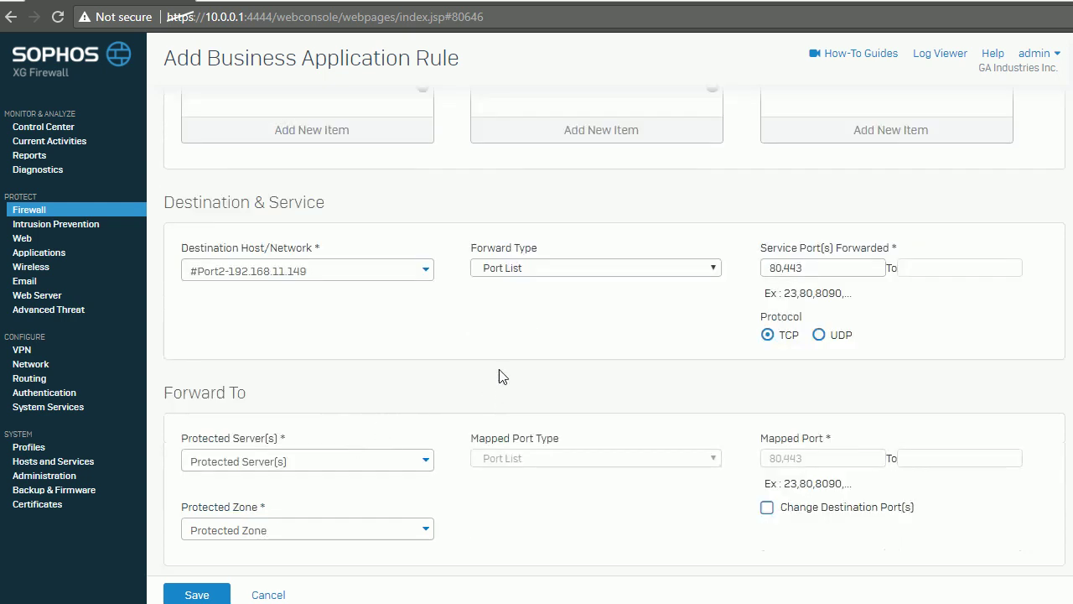
left_click(820, 267)
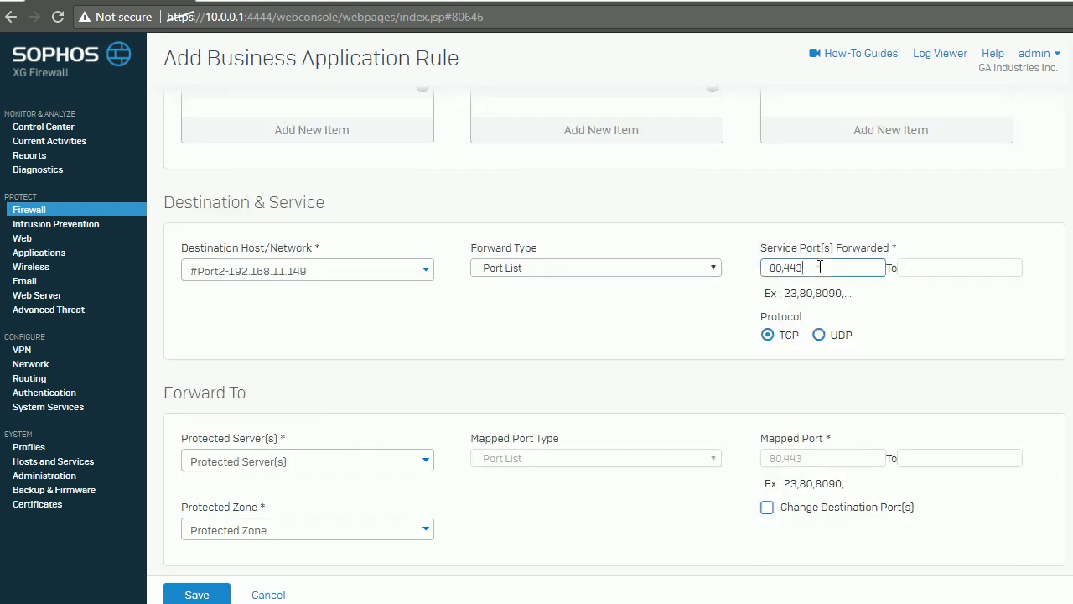
left_click(483, 336)
scroll(530, 379, "down", 2)
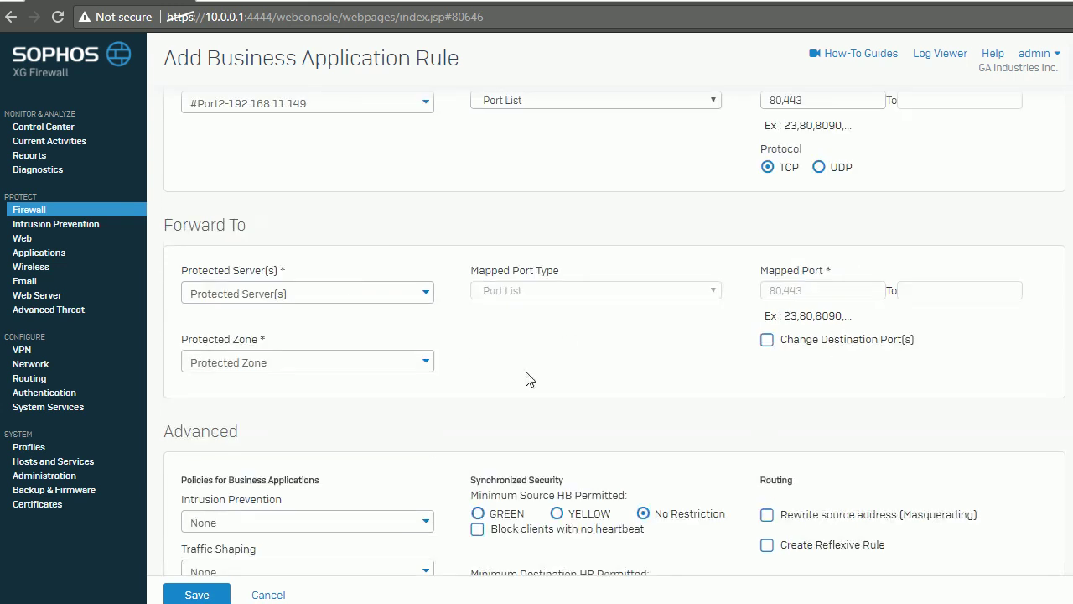
scroll(554, 369, "down", 1)
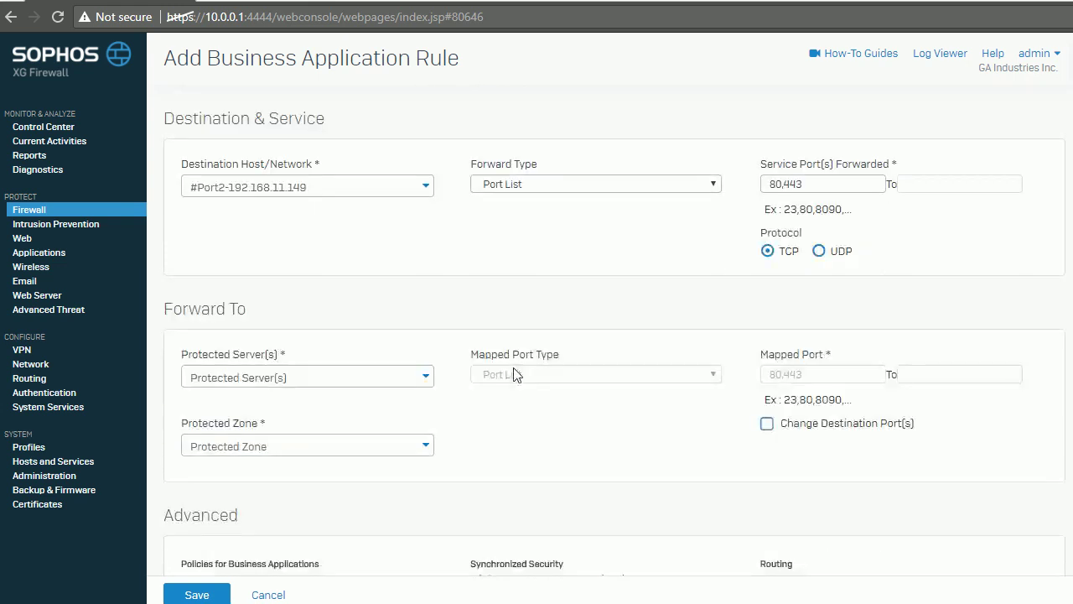
From Protected Server(s), create and save IP host www-server at 10.0.0.2.
left_click(424, 378)
left_click(233, 419)
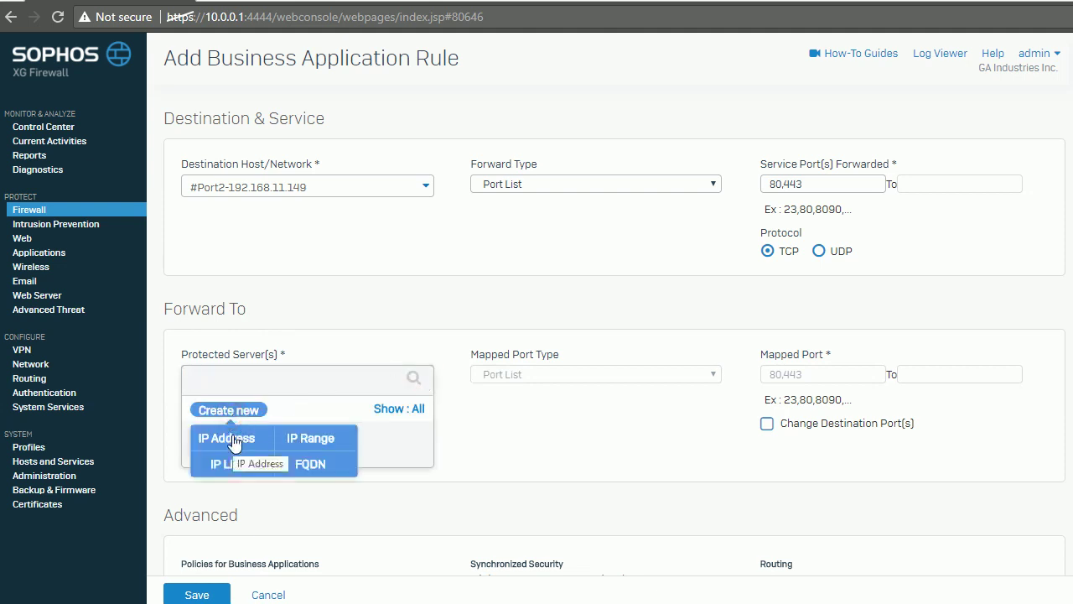
left_click(232, 439)
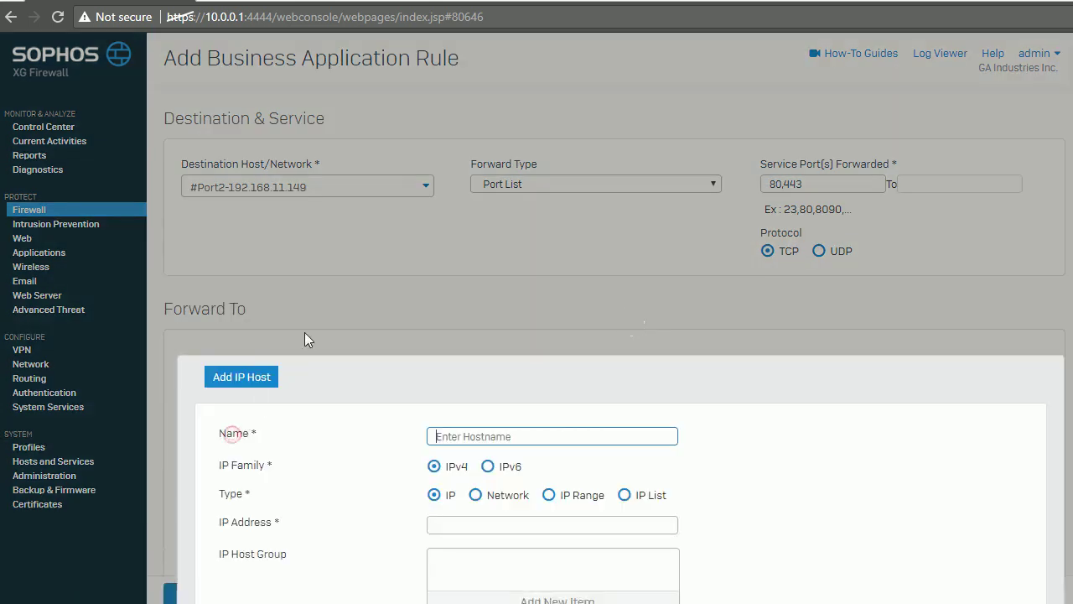
left_click(488, 429)
type("www-server")
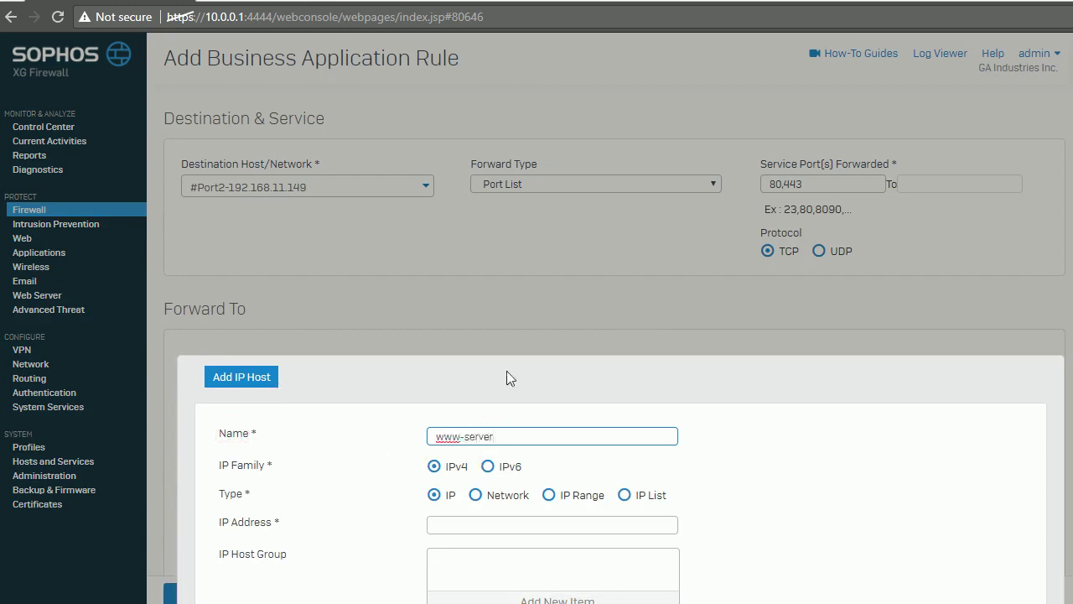
scroll(881, 472, "down", 3)
left_click(467, 276)
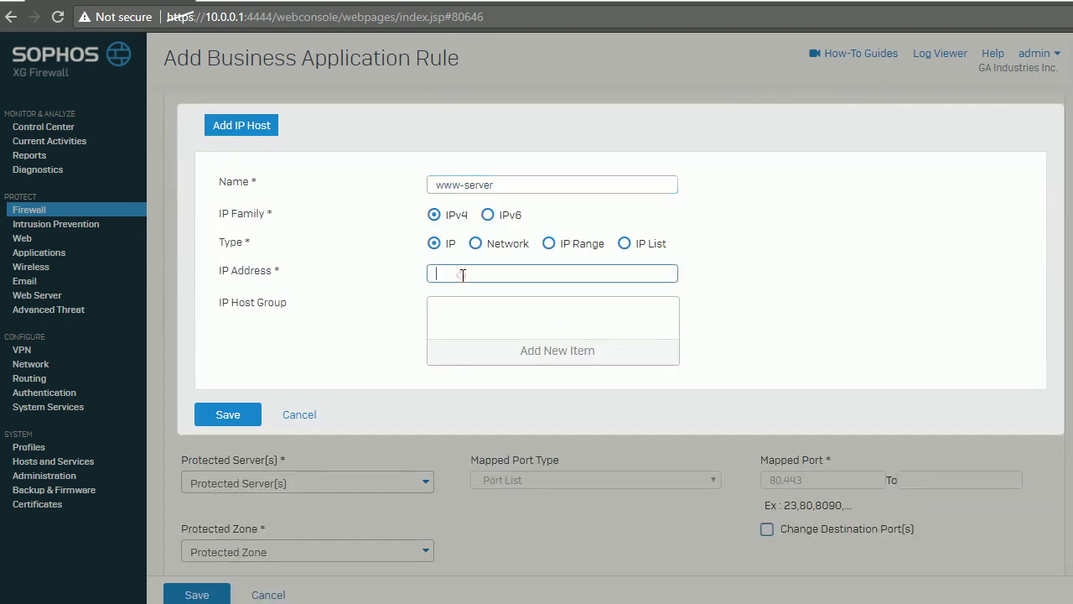
type("10.0.0.2")
left_click(223, 415)
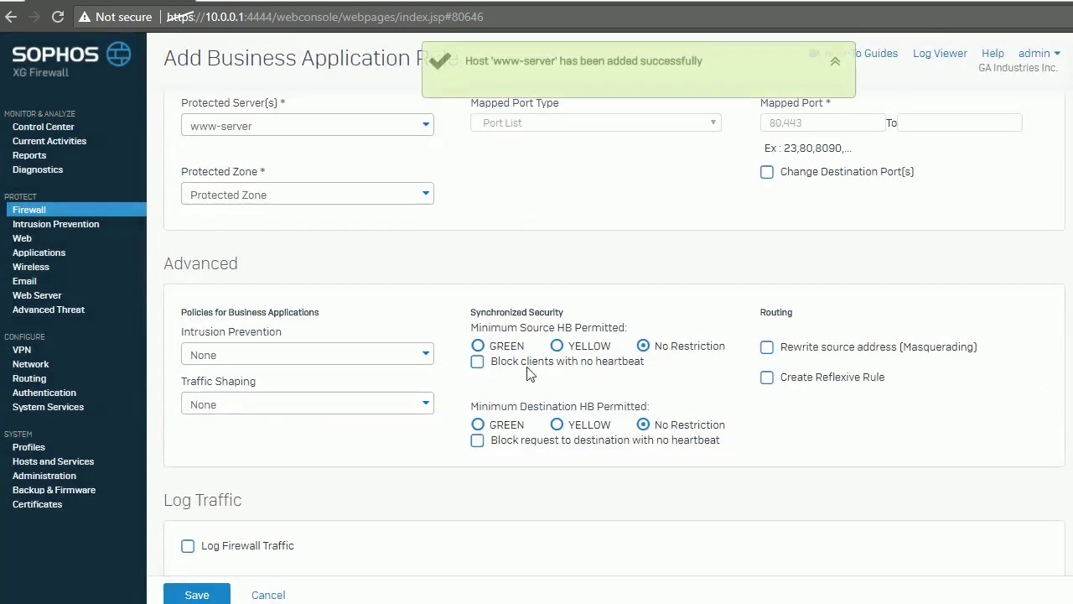
Set the Protected Zone to LAN.
scroll(398, 484, "up", 1)
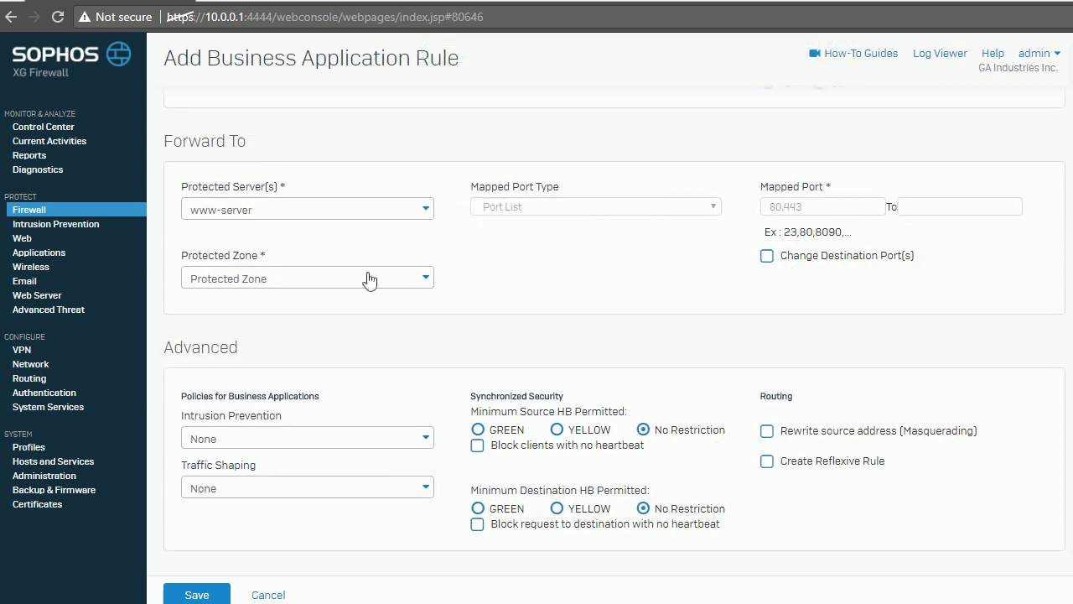
left_click(323, 278)
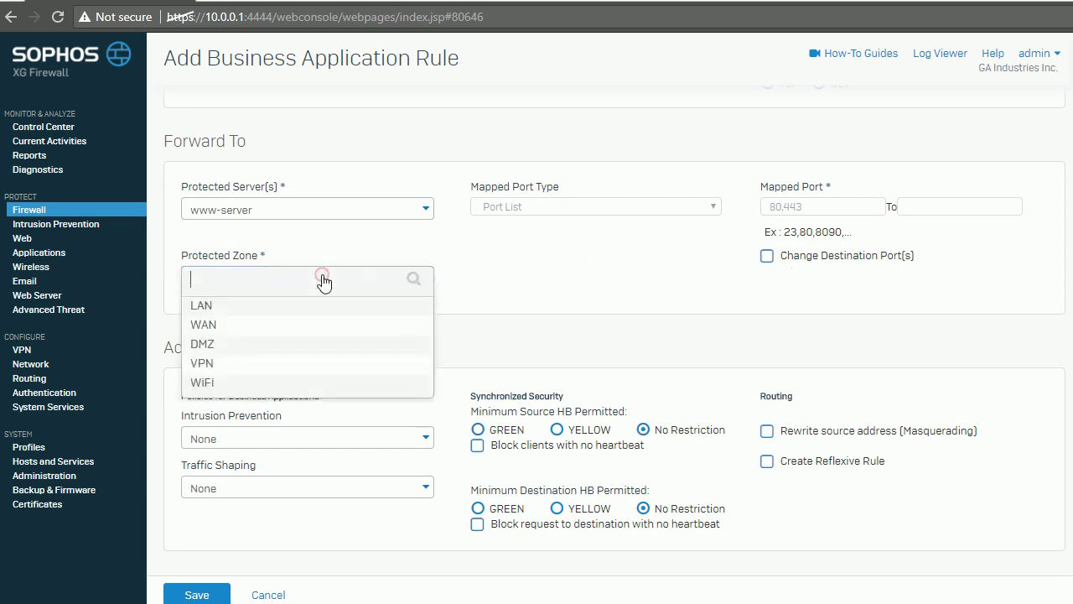
left_click(258, 305)
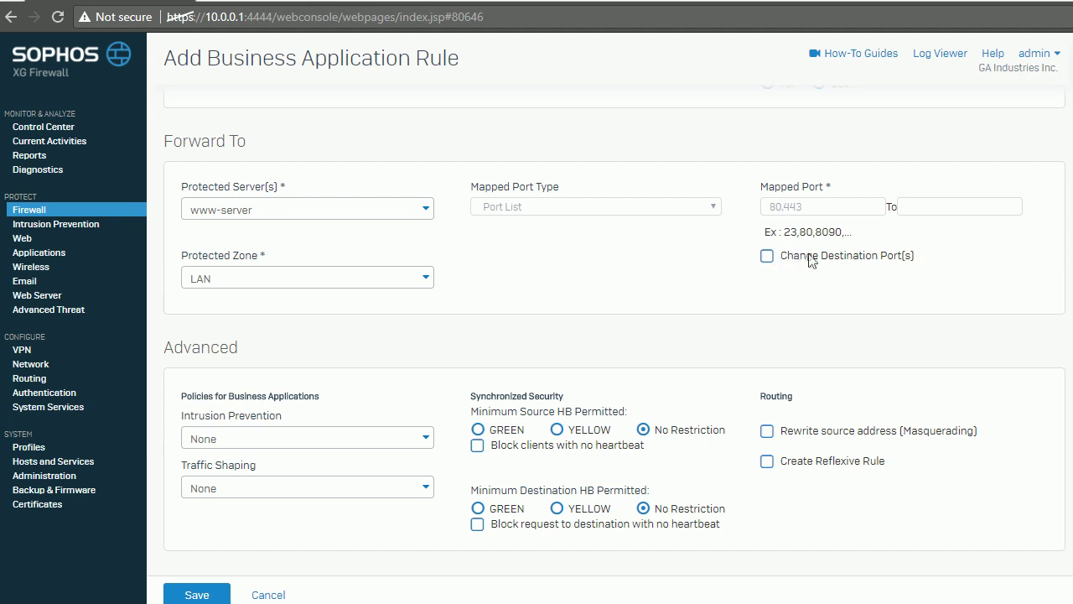
Leave Intrusion Prevention and Traffic Shaping at None.
scroll(594, 295, "down", 2)
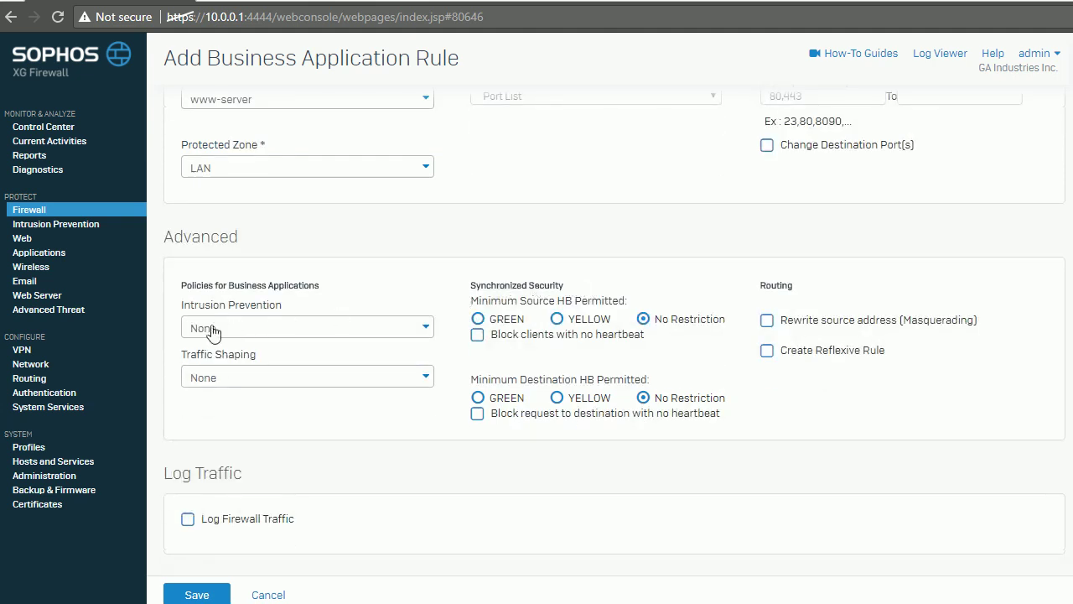
left_click(425, 329)
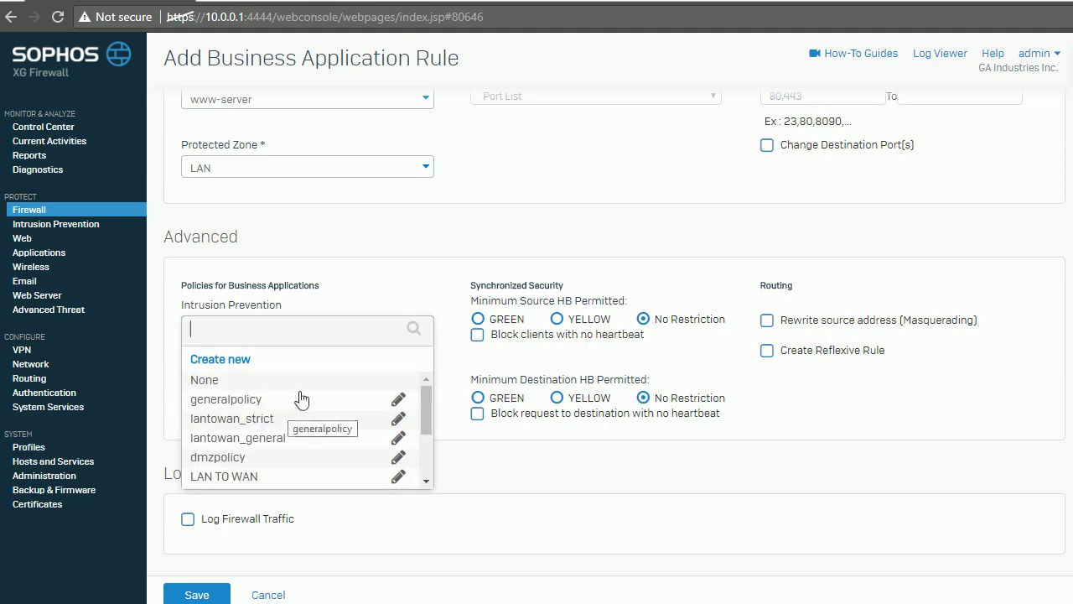
left_click(330, 291)
left_click(279, 336)
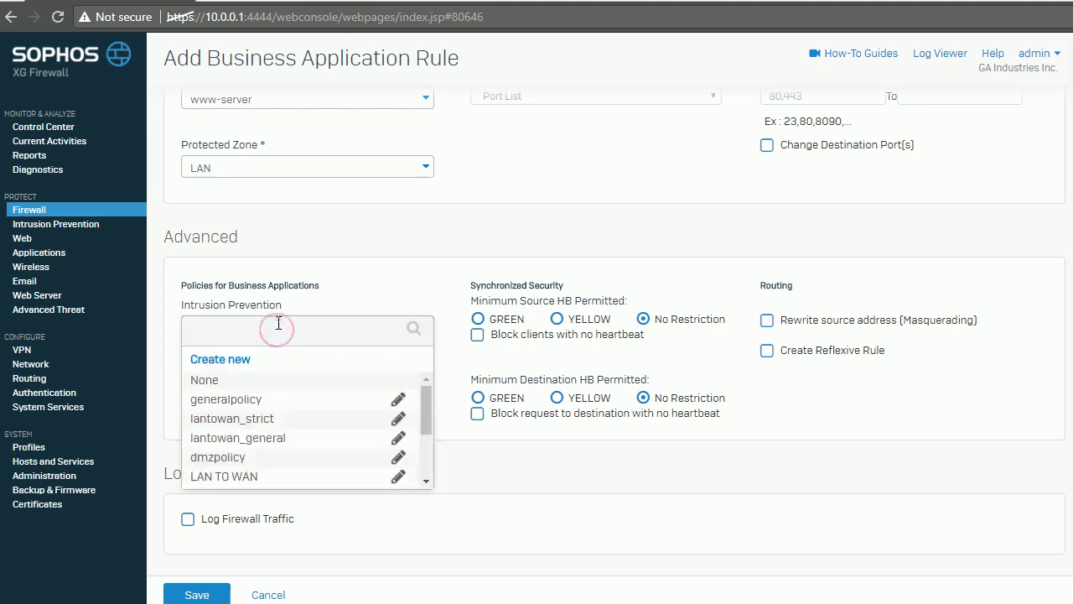
left_click(339, 301)
left_click(248, 378)
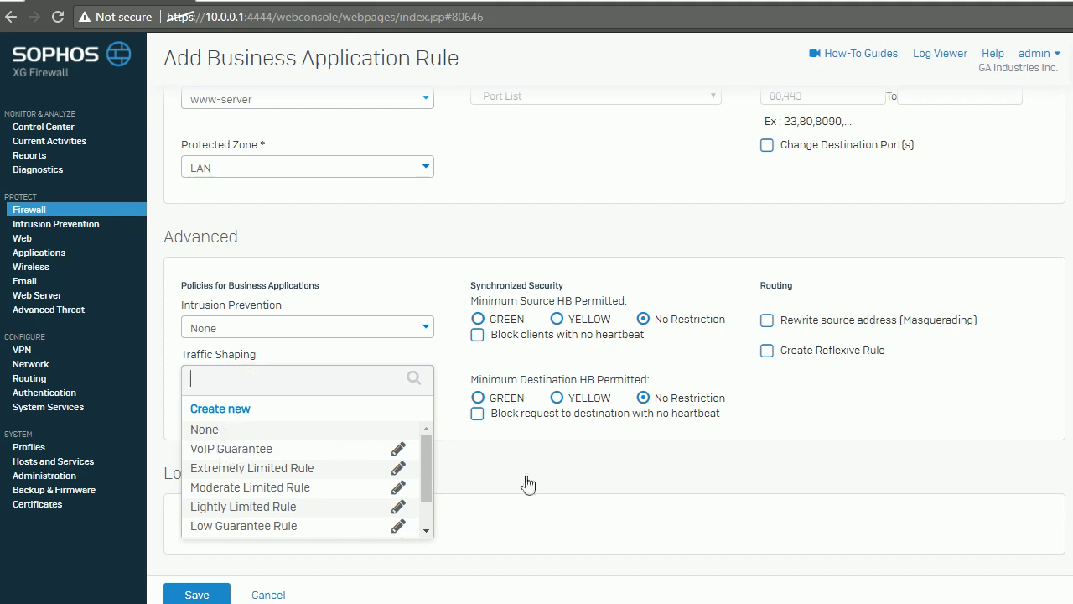
left_click(619, 489)
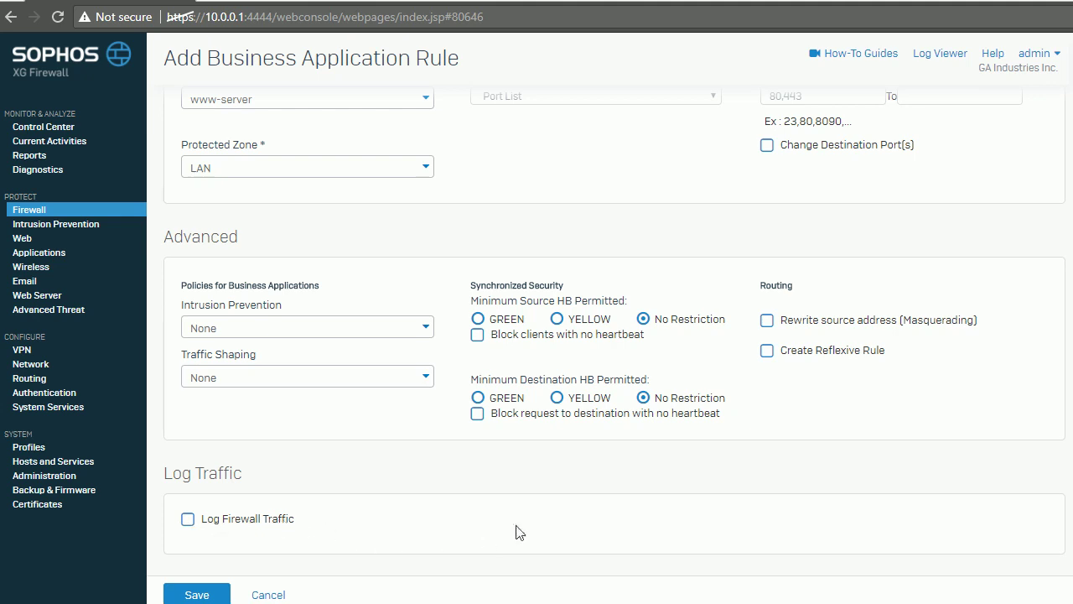
left_click(571, 488)
left_click(823, 329)
left_click(885, 317)
Save the sl-www-publish business application rule.
left_click(869, 317)
left_click(207, 596)
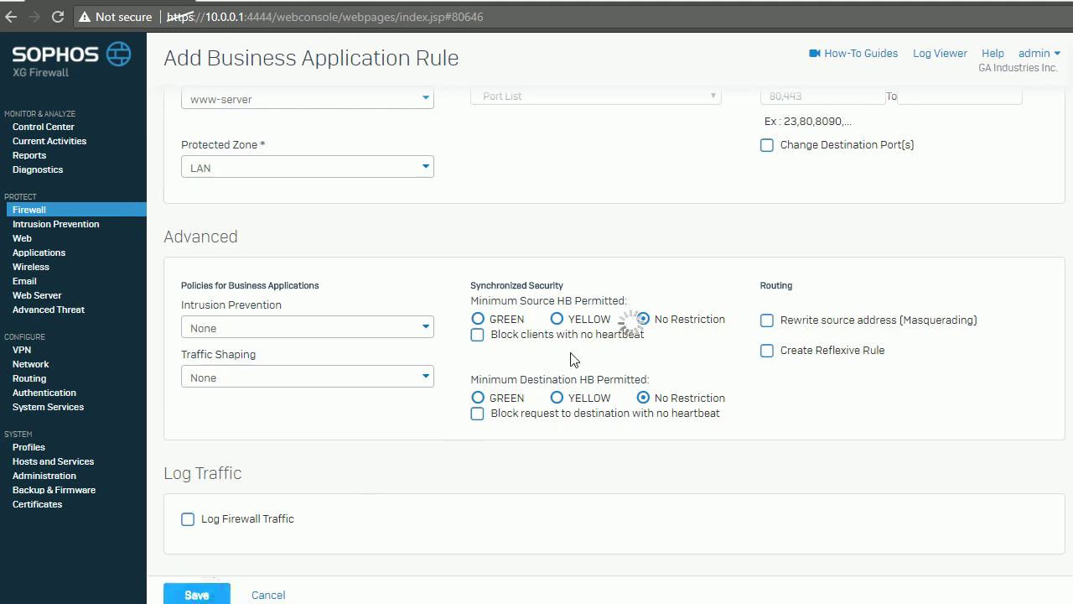